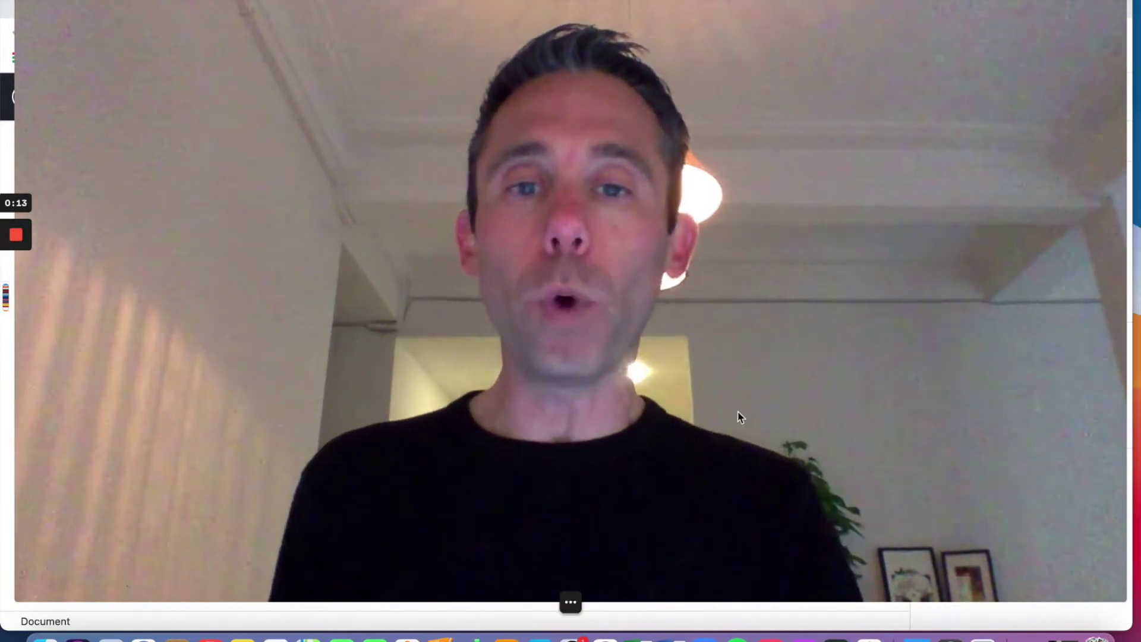
- Review the existing redirects list, then return to the Test page editor
left_click(541, 602)
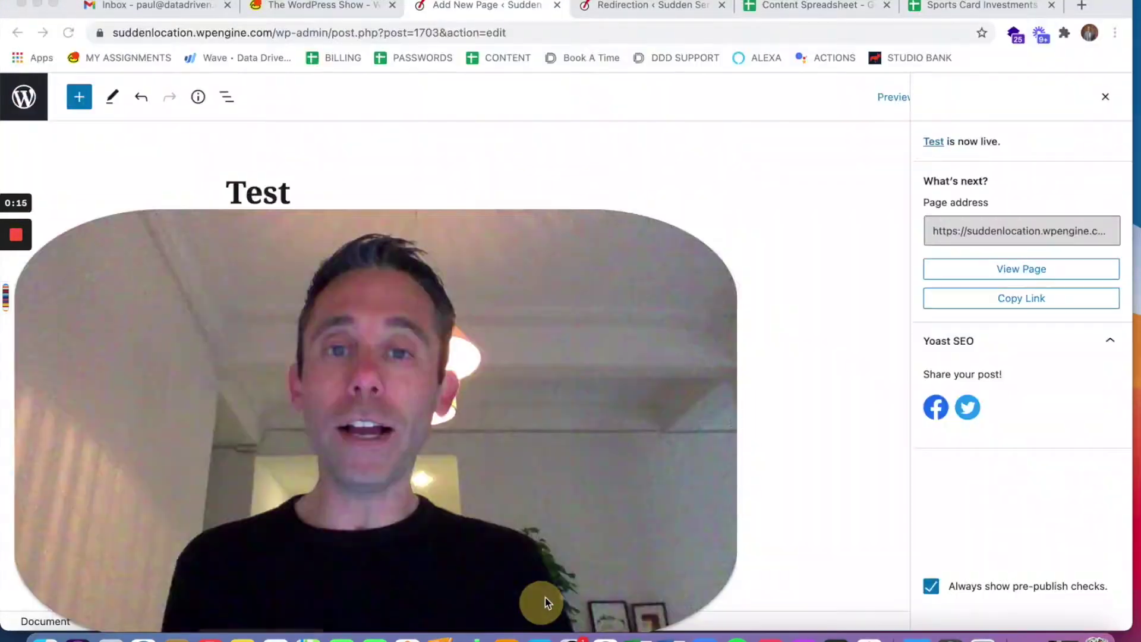
left_click(628, 4)
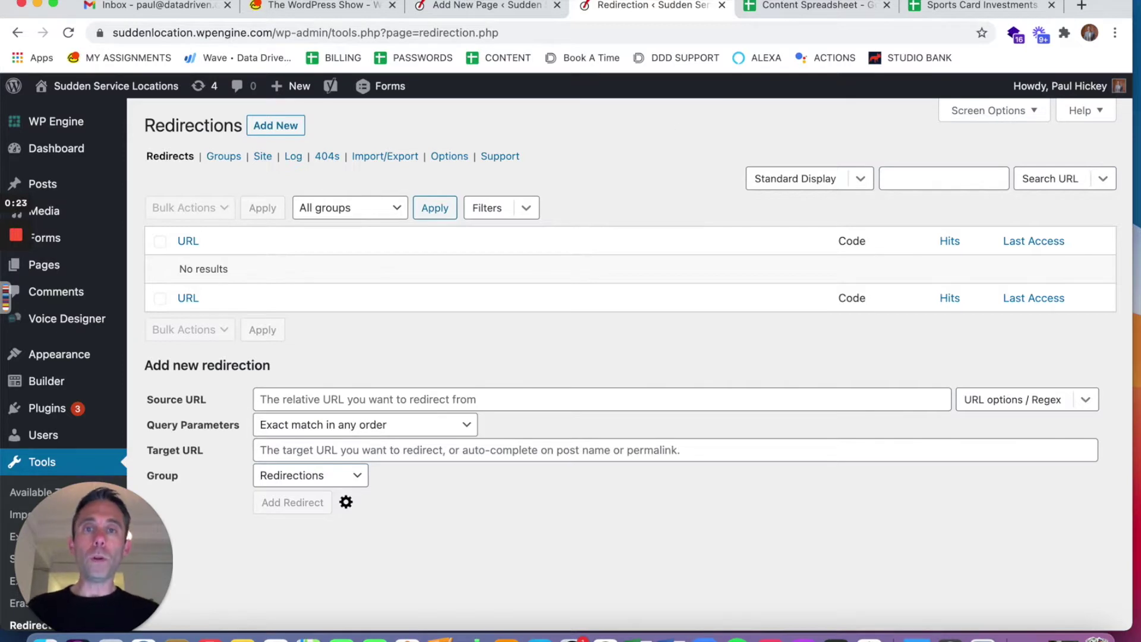
left_click(471, 8)
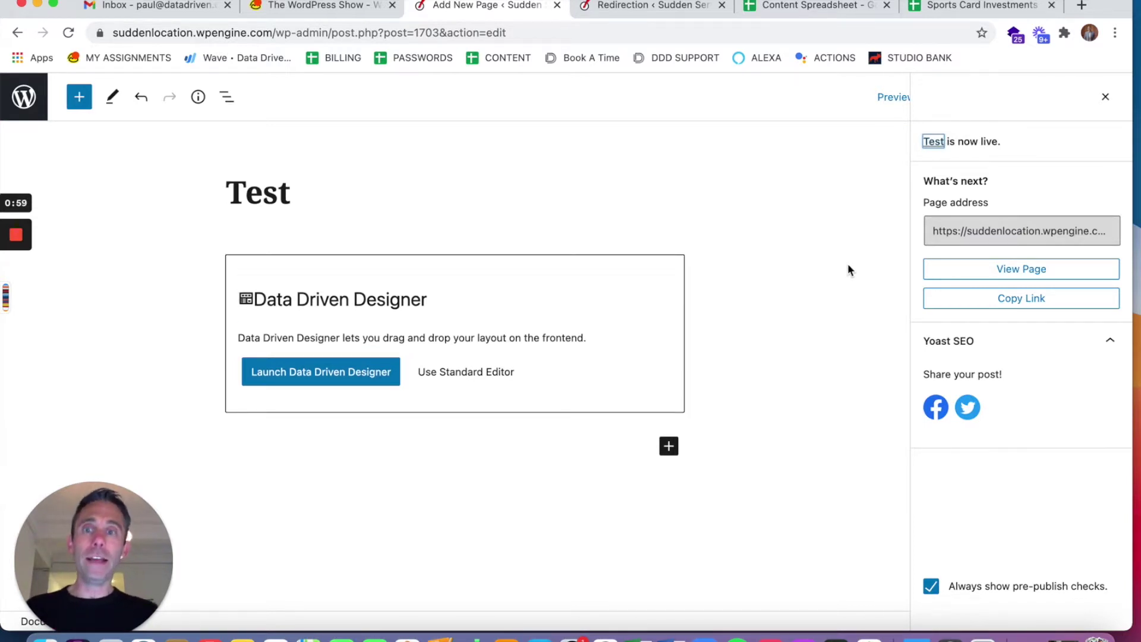
- Update the Test page with its 'test' URL slug and view it live at /test/
scroll(803, 272, "down", 10)
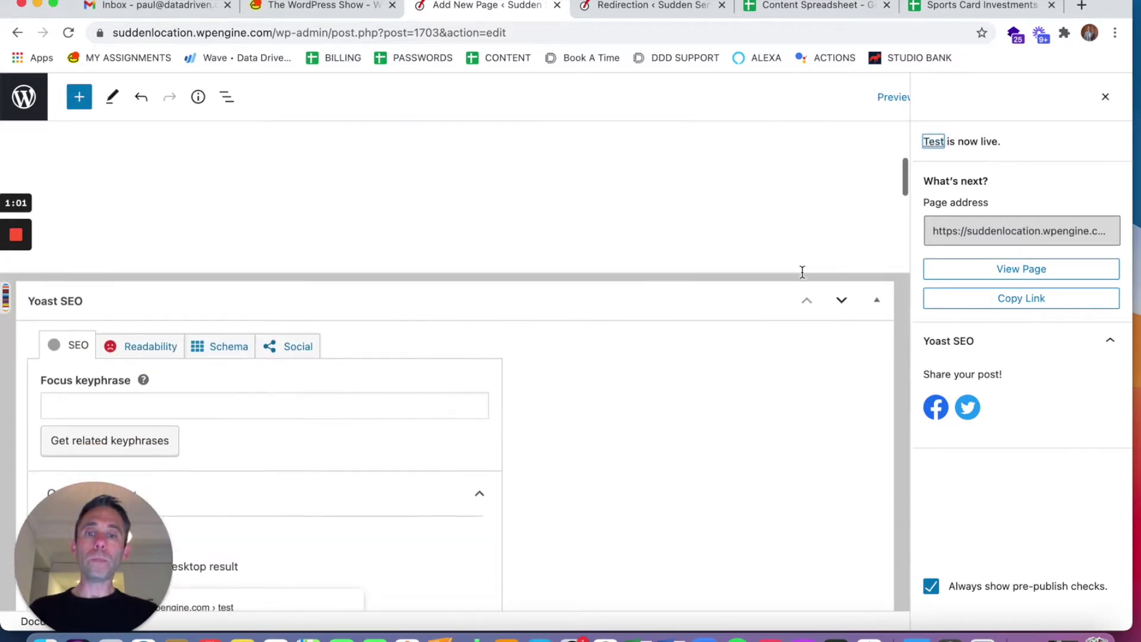
scroll(801, 271, "down", 5)
scroll(801, 271, "up", 15)
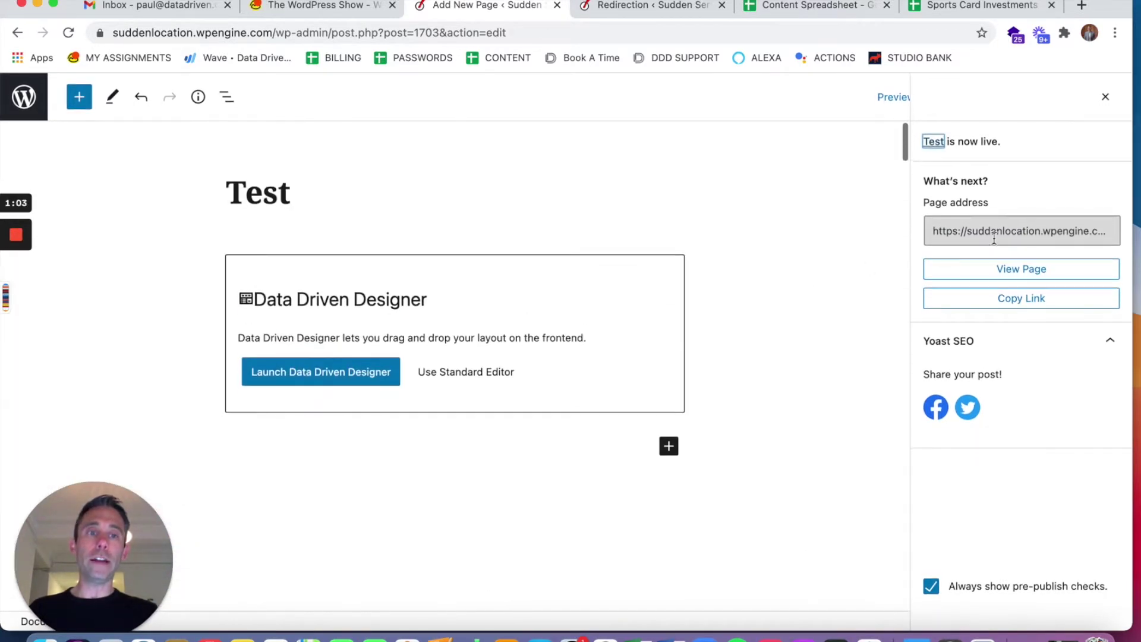
left_click(1106, 99)
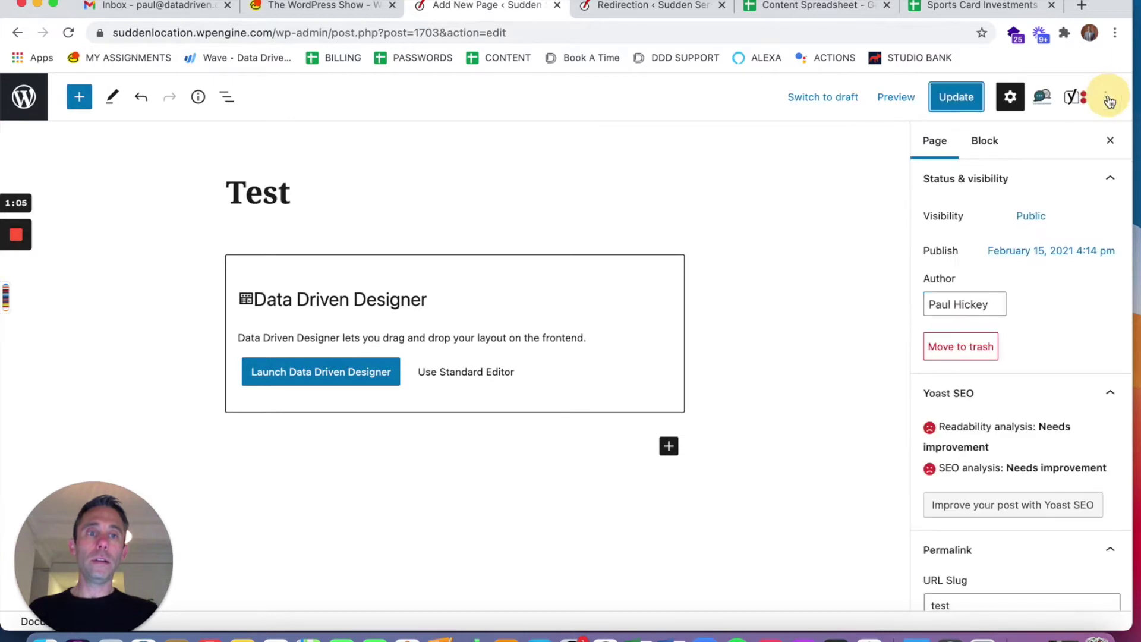
scroll(1040, 307, "down", 4)
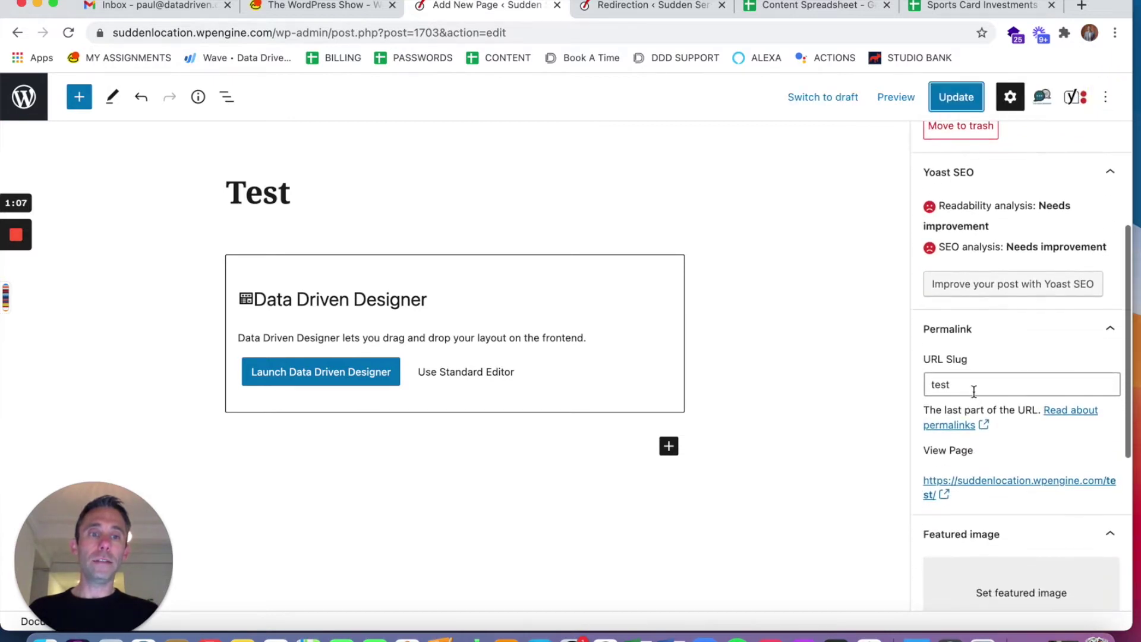
left_click_drag(931, 384, 971, 381)
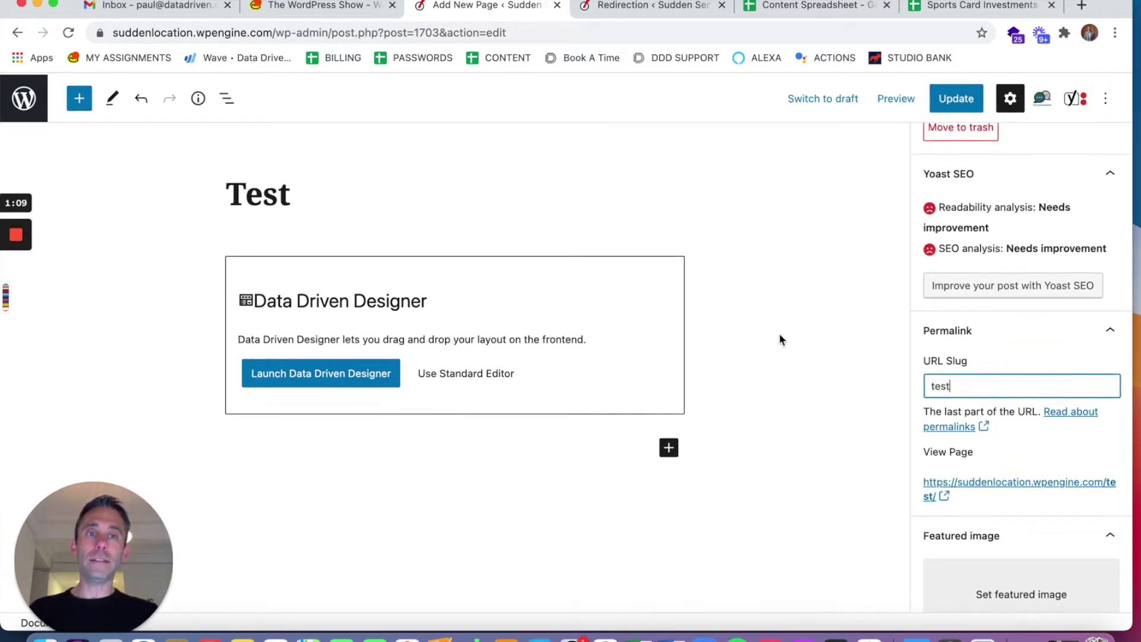
scroll(921, 191, "up", 3)
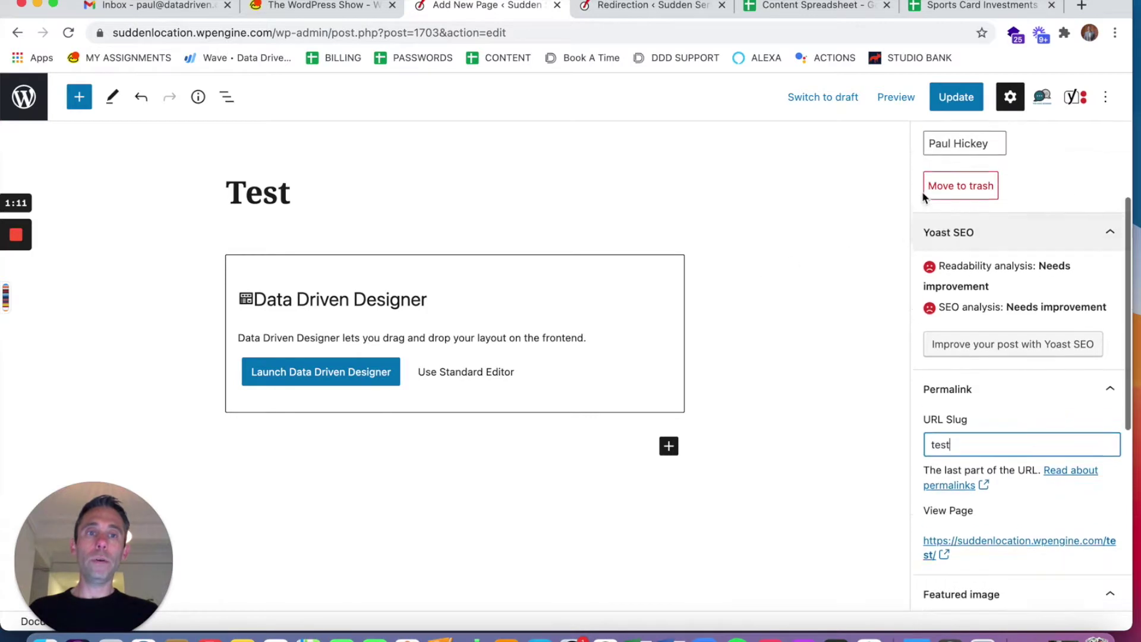
left_click(955, 97)
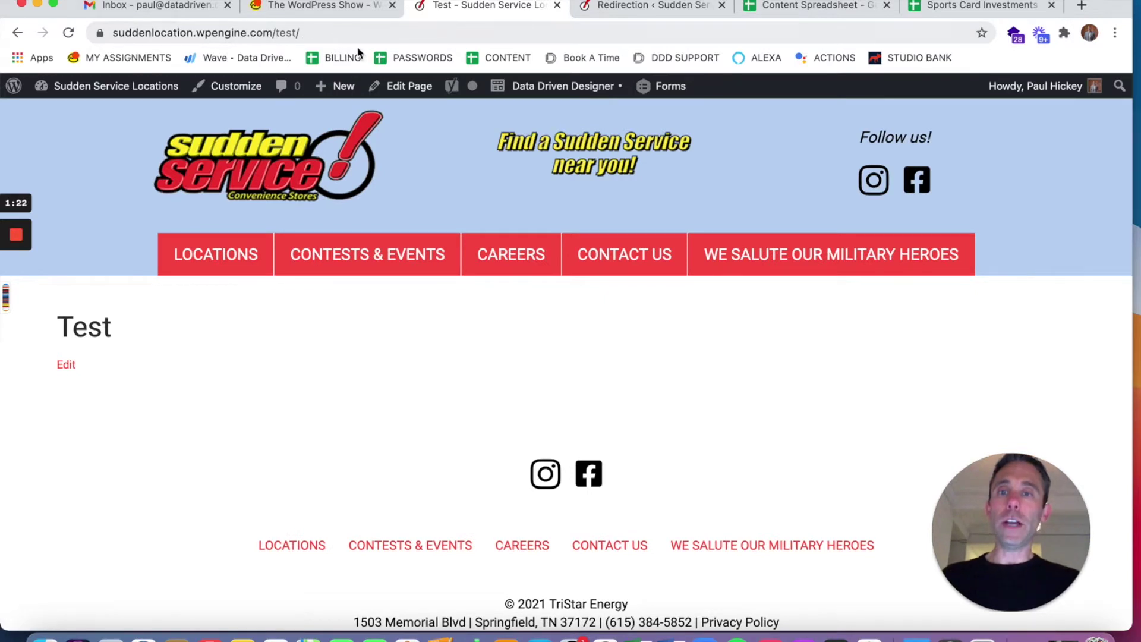
left_click(408, 88)
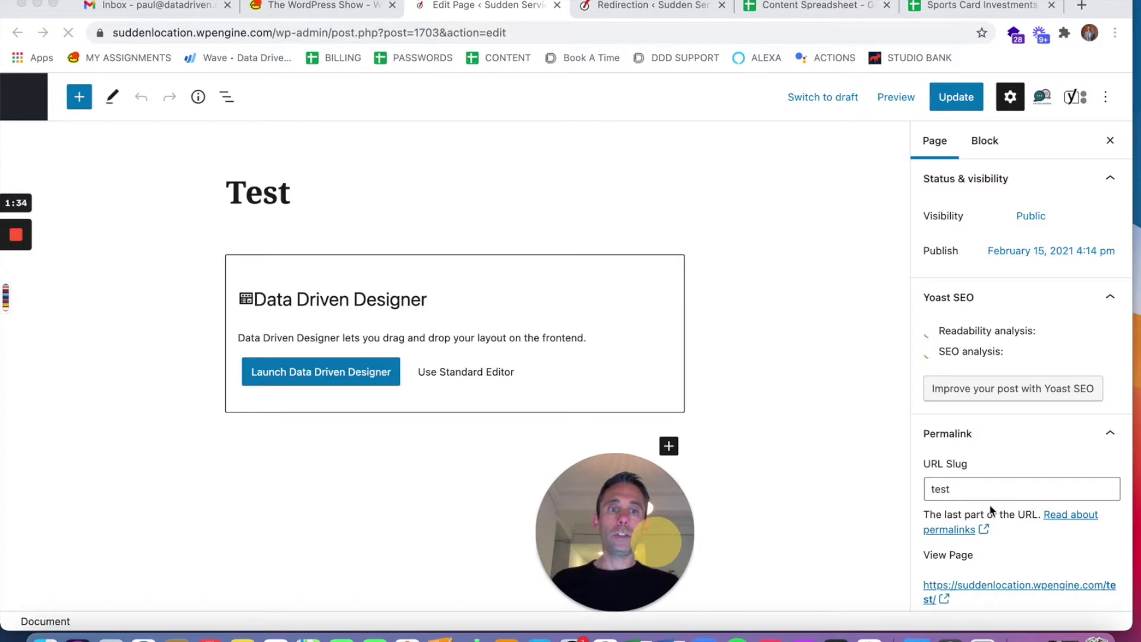
- Change the Test page's URL slug to 'testing', update it, and view it live at /testing/
left_click(981, 491)
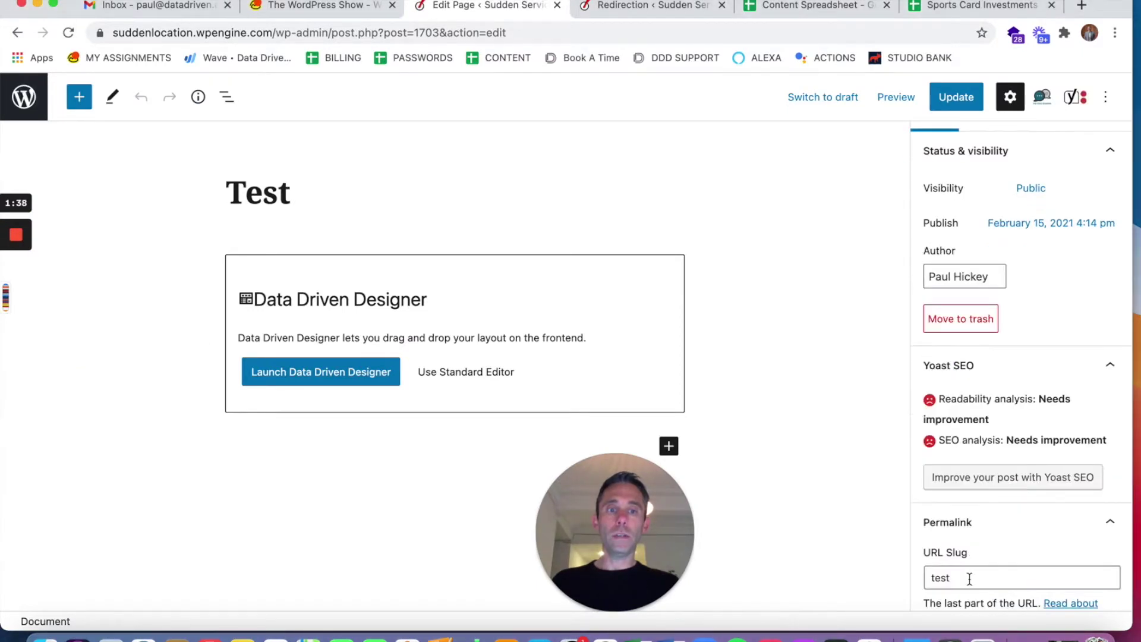
left_click(970, 577)
type("ing")
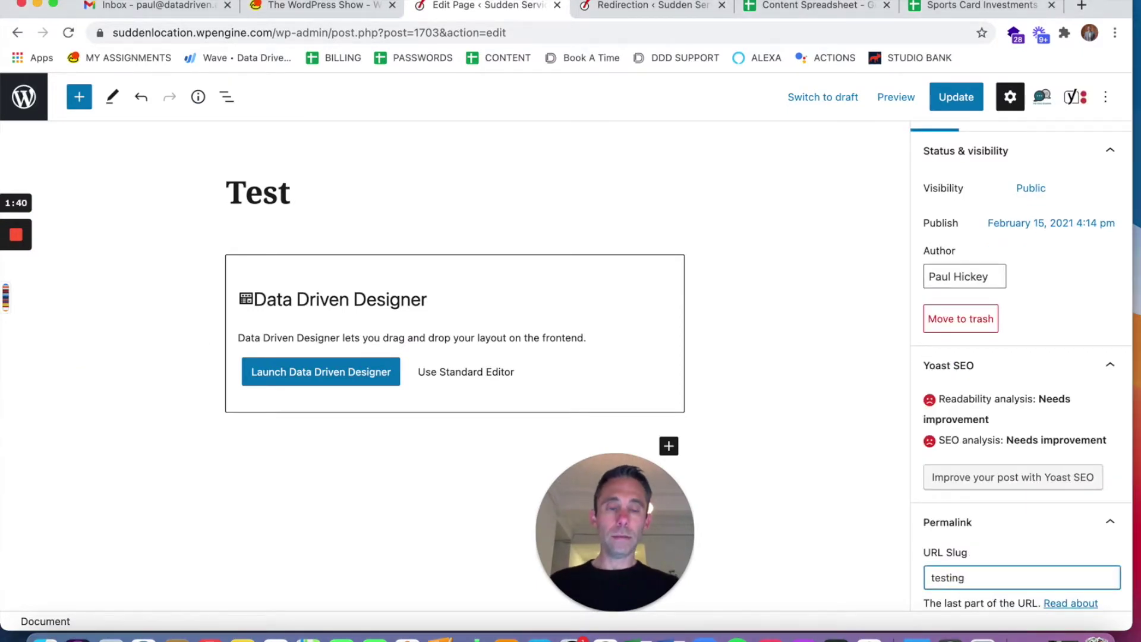
left_click(964, 101)
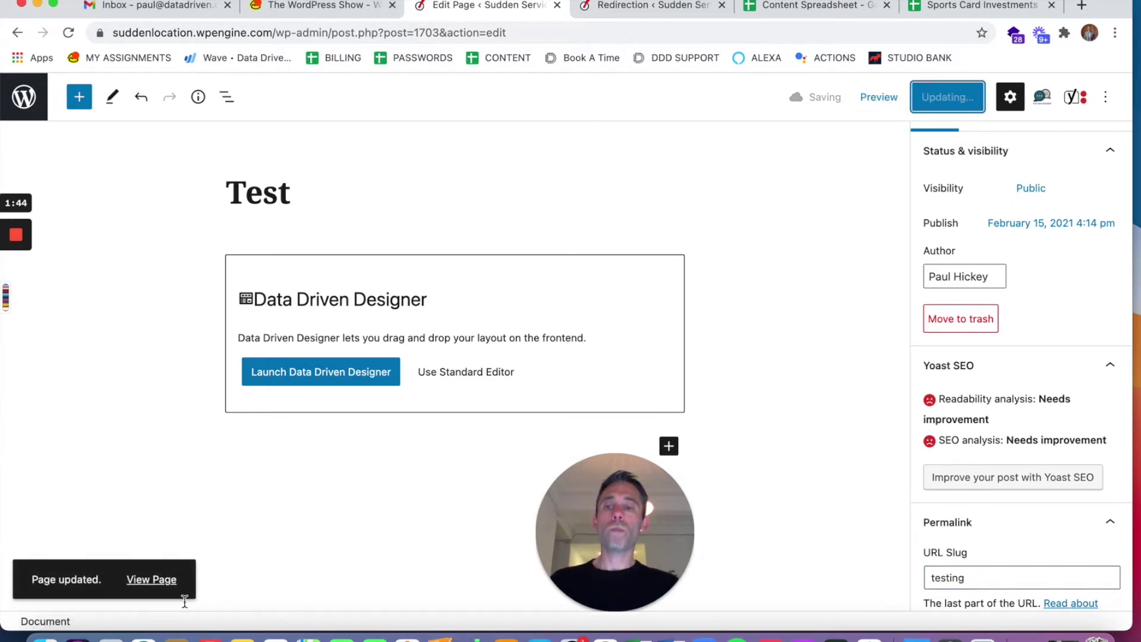
left_click(151, 580)
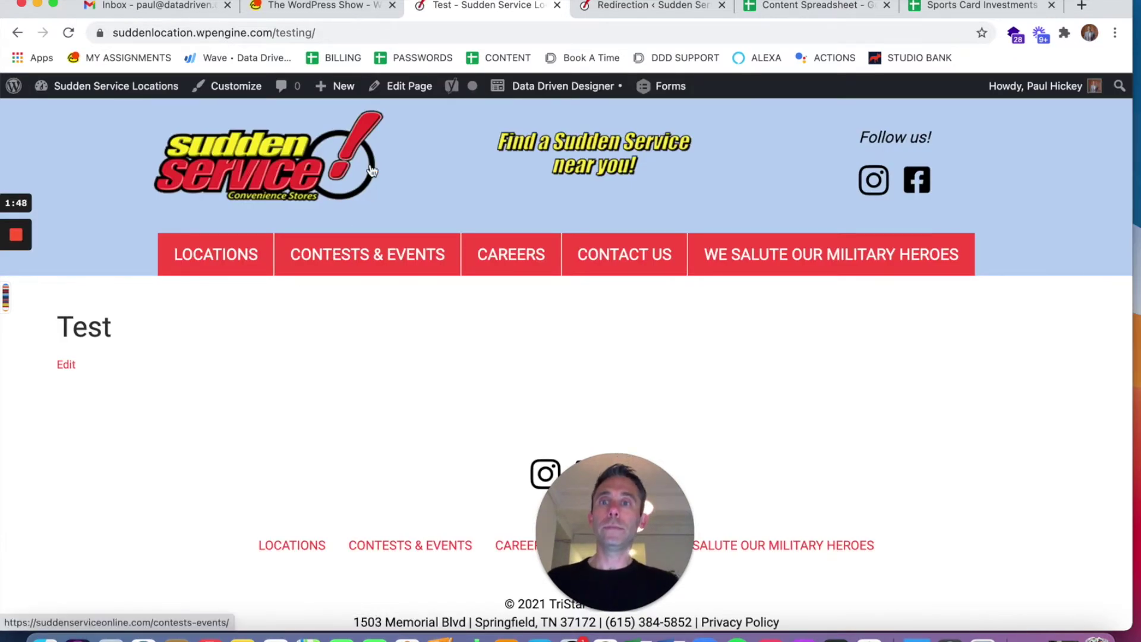
left_click(401, 89)
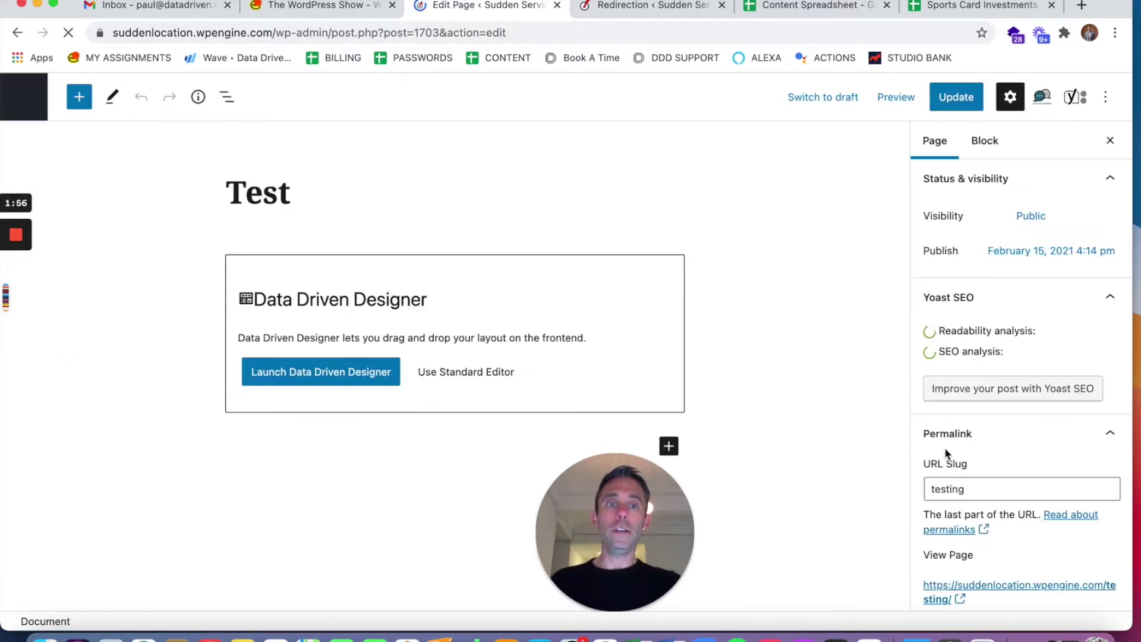
- Revert the URL slug from 'testing' back to 'test' and update the page
left_click(975, 488)
key("BackSpace")
key("BackSpace")
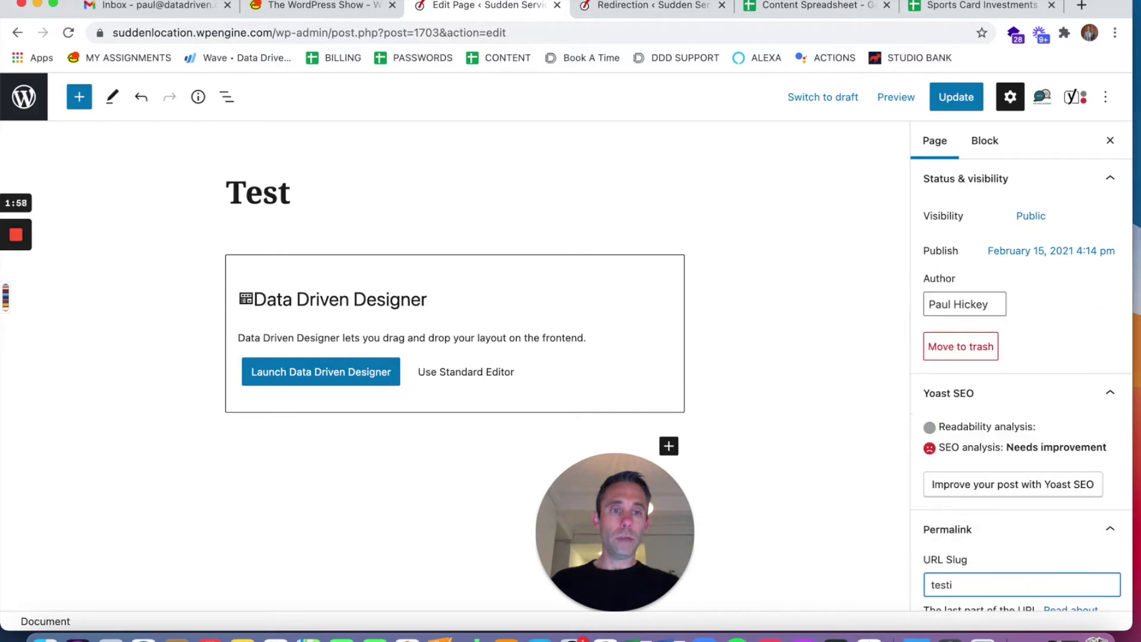
key("BackSpace")
scroll(881, 435, "down", 2)
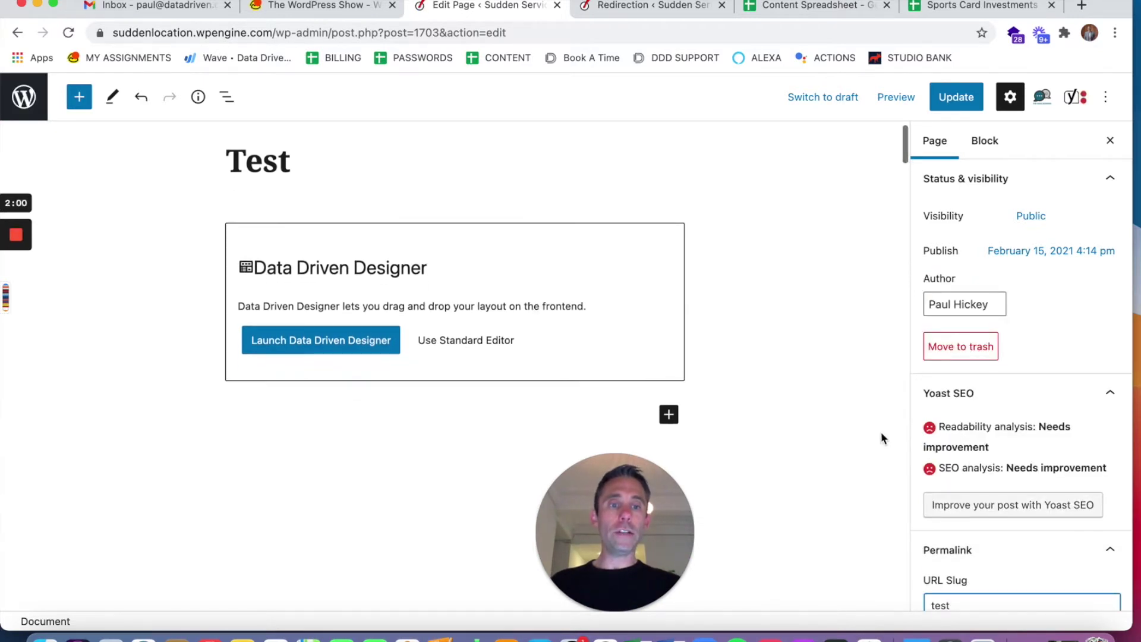
scroll(1016, 457, "down", 1)
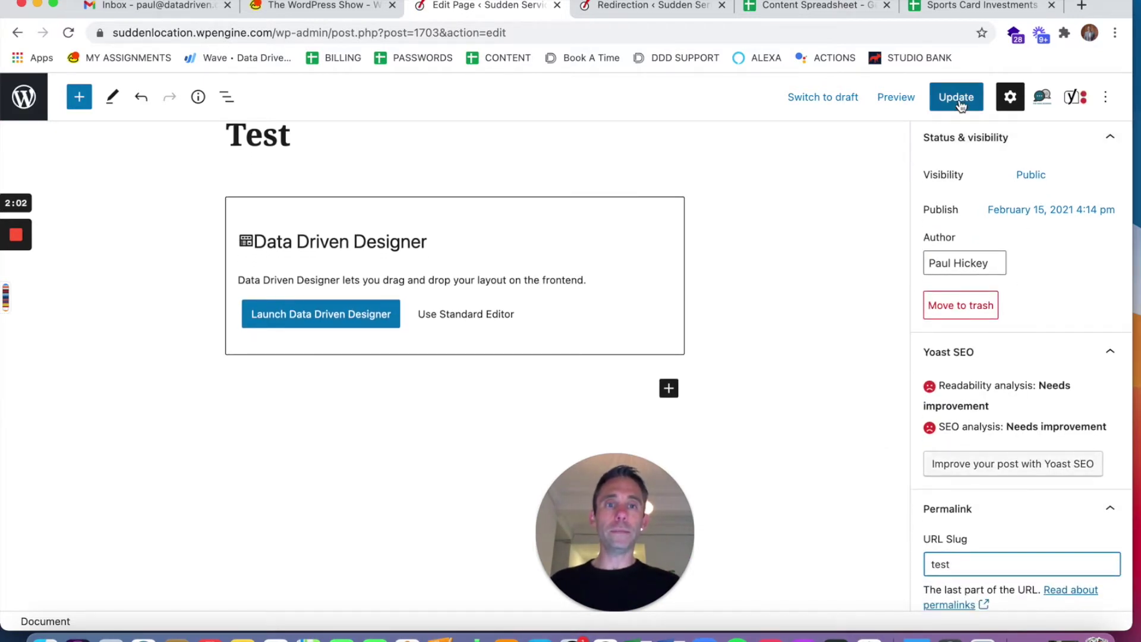
left_click(956, 97)
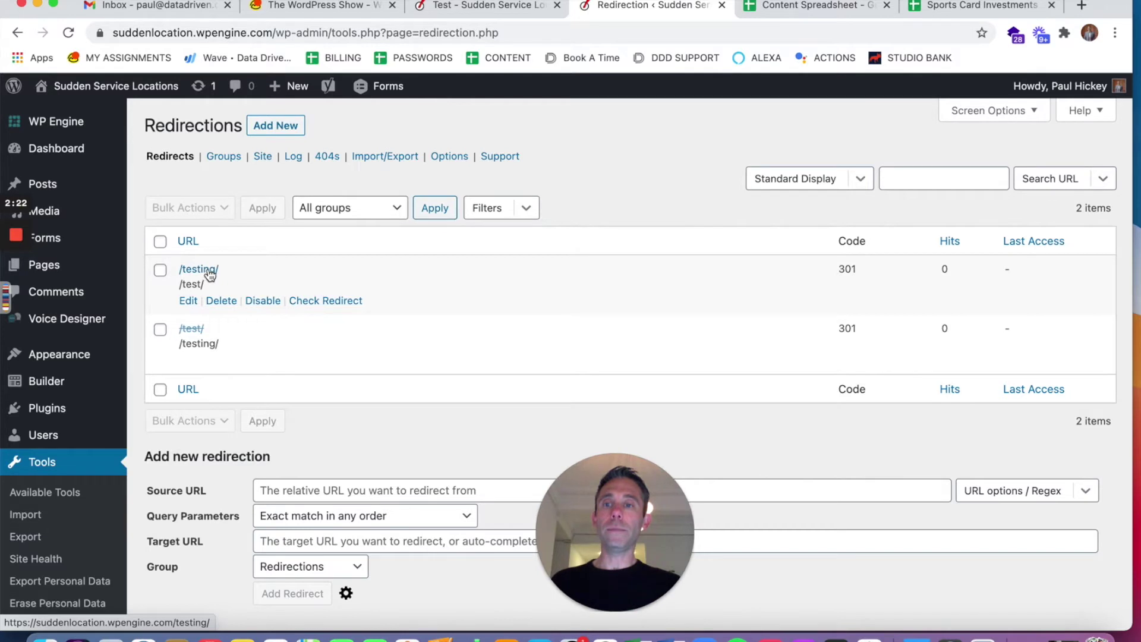
- Reload the live Test page at /test/
left_click(462, 8)
left_click(349, 34)
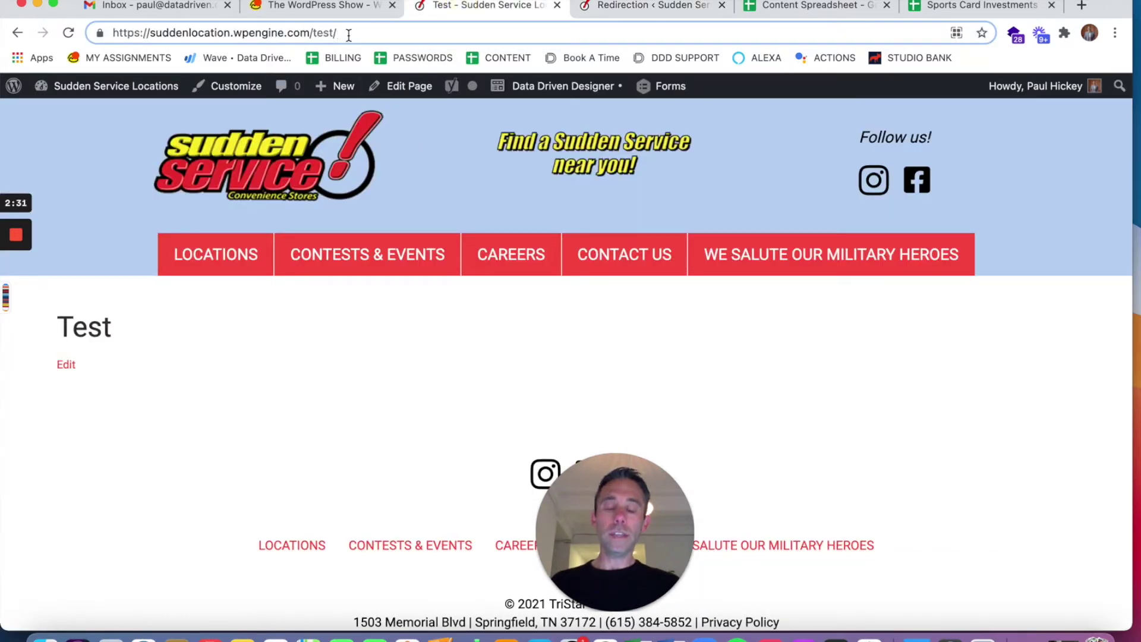
key("Return")
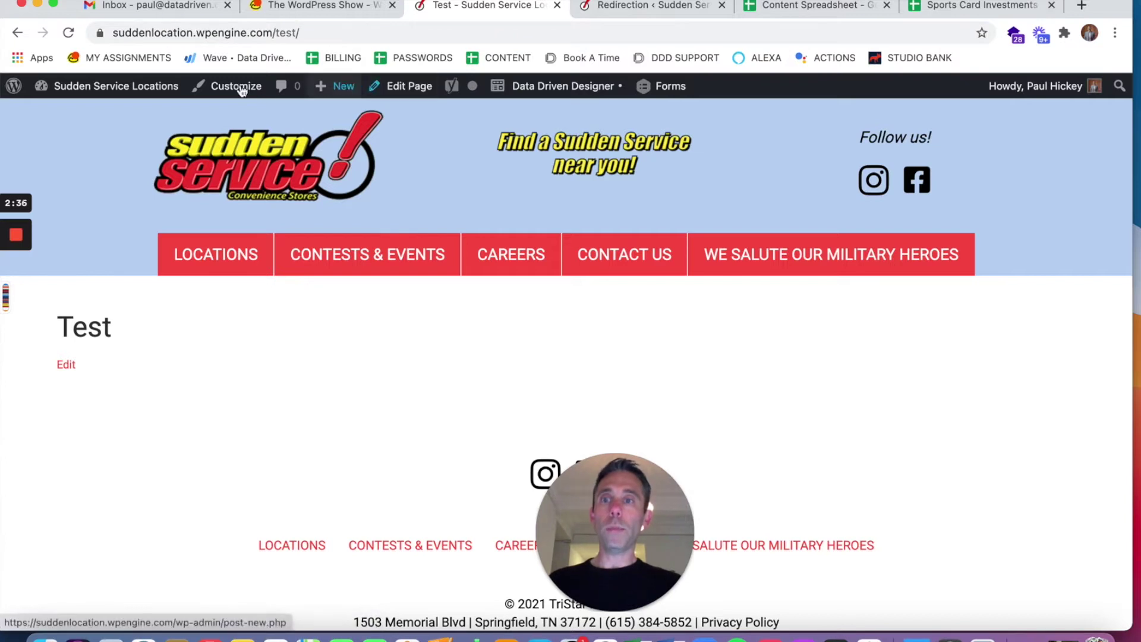
- Visit the dashboard and redirects list, then show the Pages list of all 75 pages
mouse_move(159, 91)
left_click(111, 123)
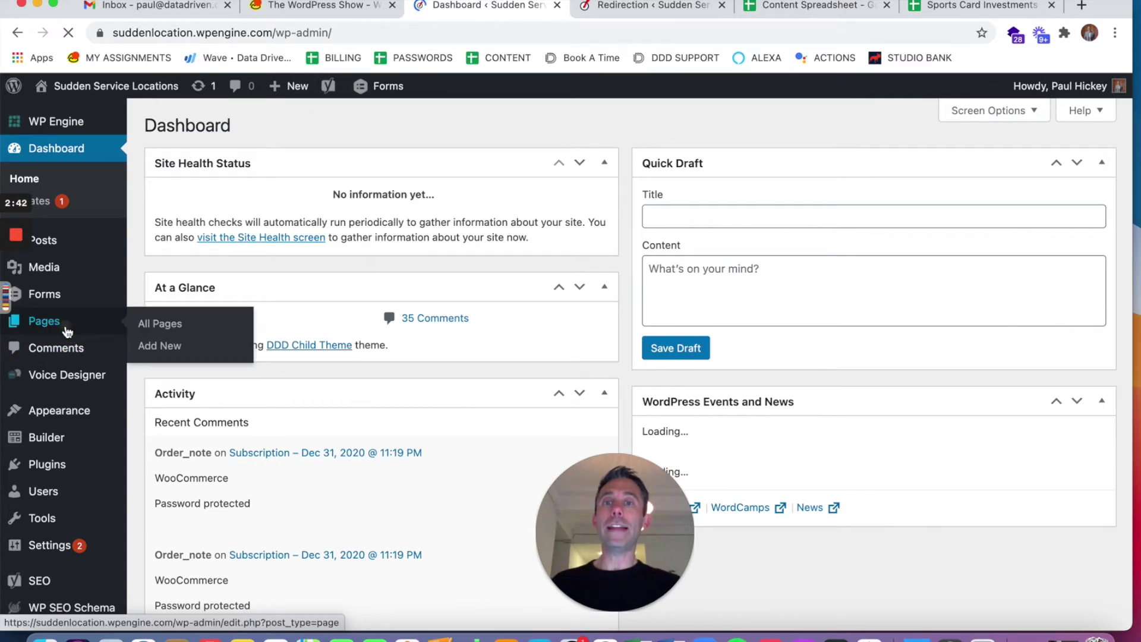
left_click(621, 7)
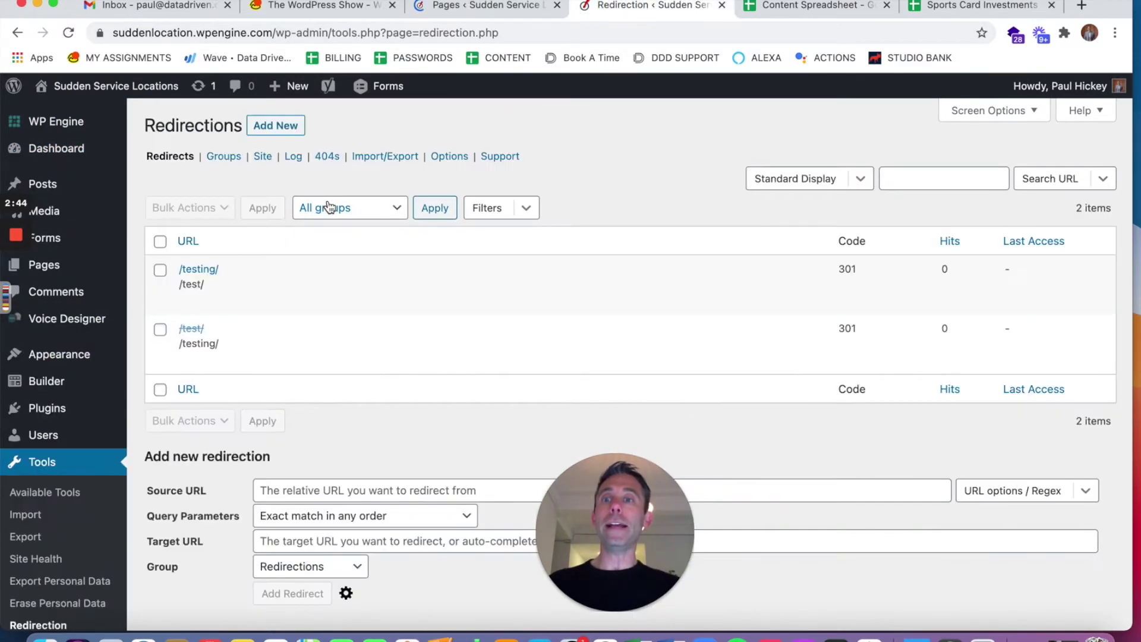
left_click(479, 8)
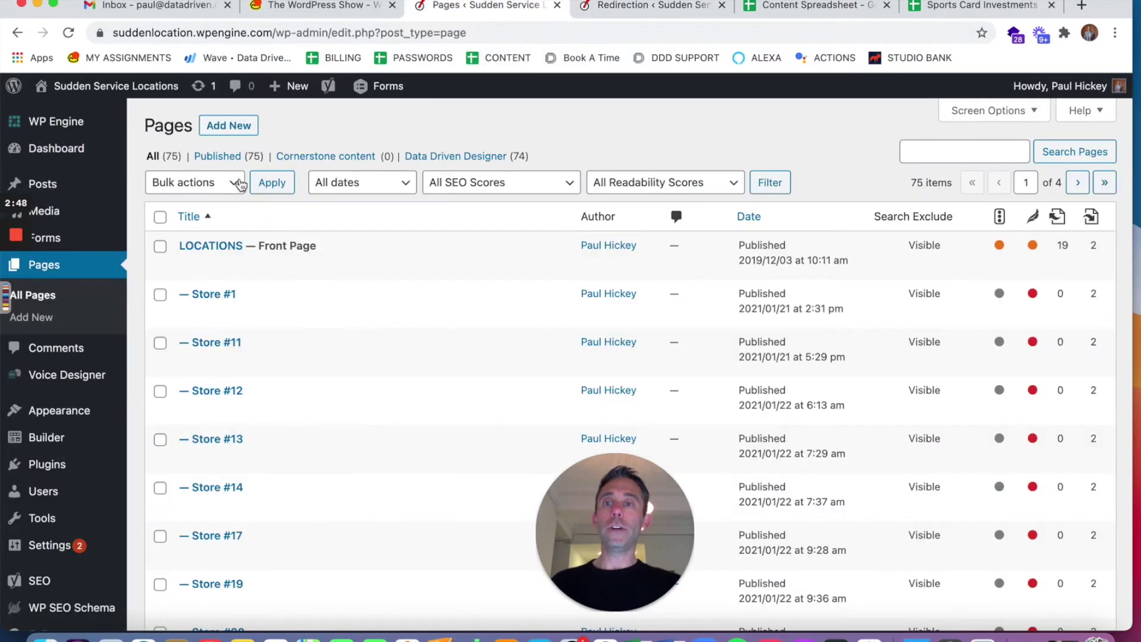
- Create a new page titled 'Testing' with slug 'testing' and publish it
left_click(225, 131)
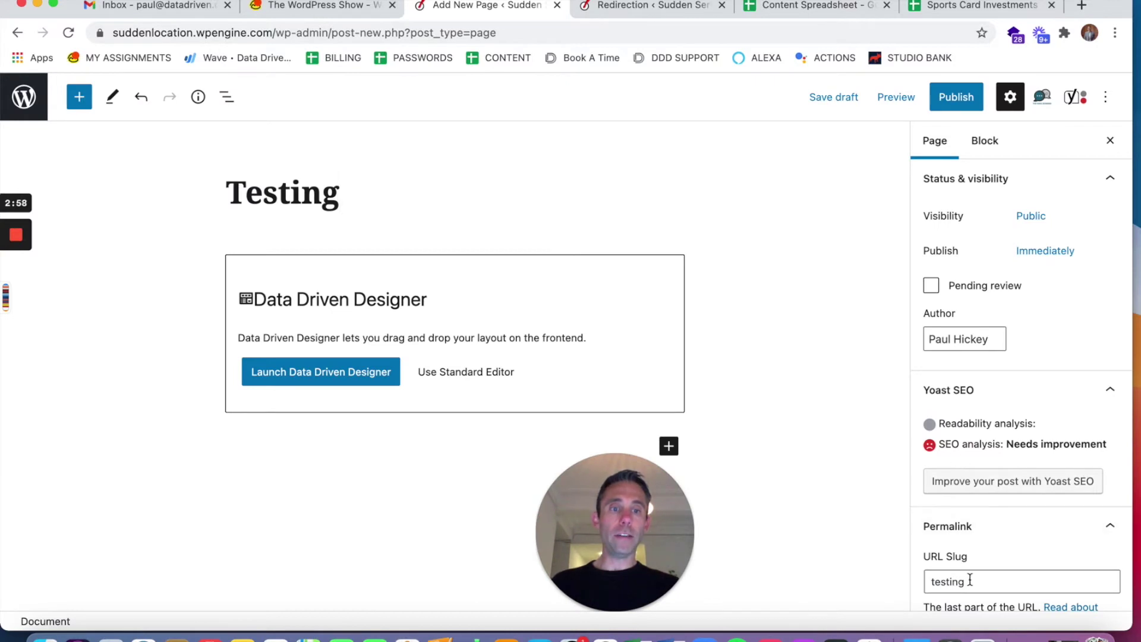
scroll(985, 572, "down", 2)
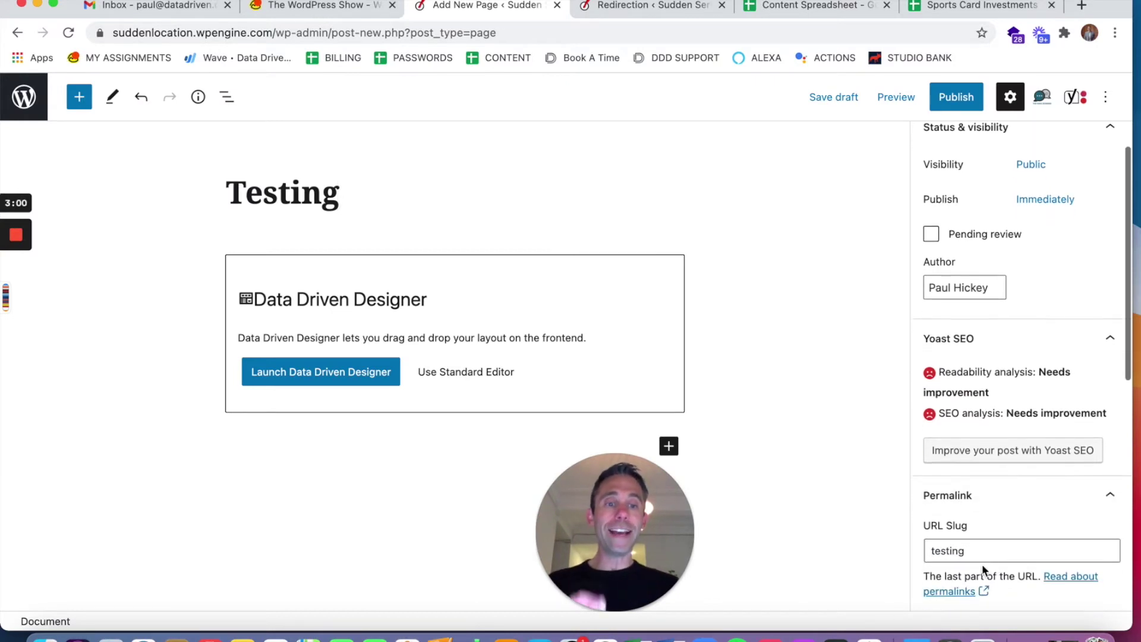
left_click(955, 97)
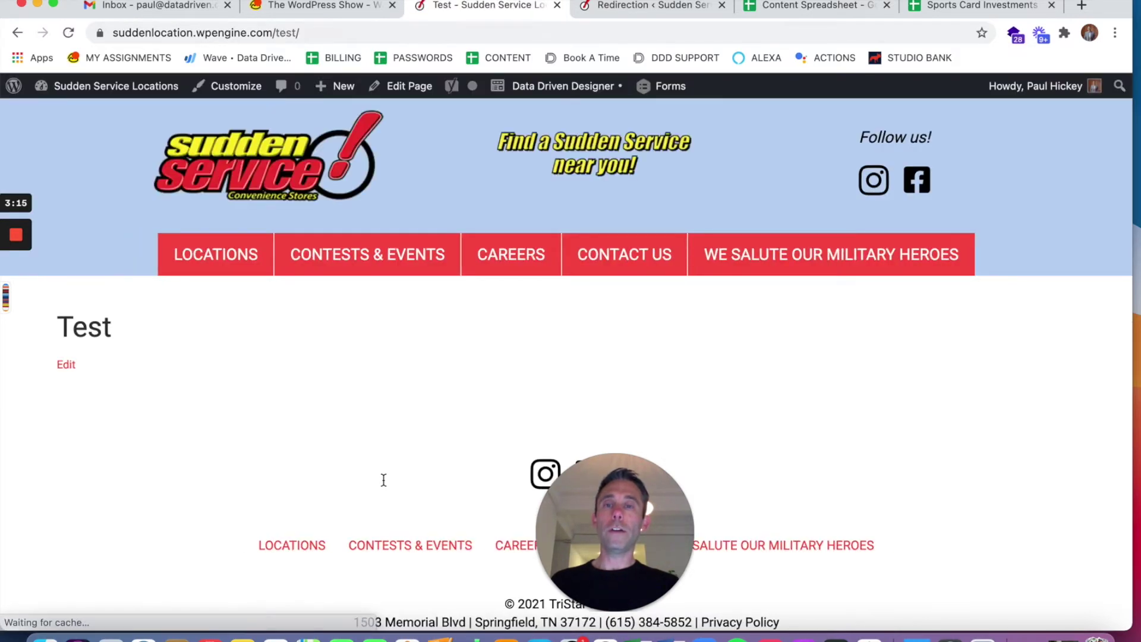
- Delete the /testing/→/test/ redirect and the disabled /test/→/testing/ redirect
left_click(670, 12)
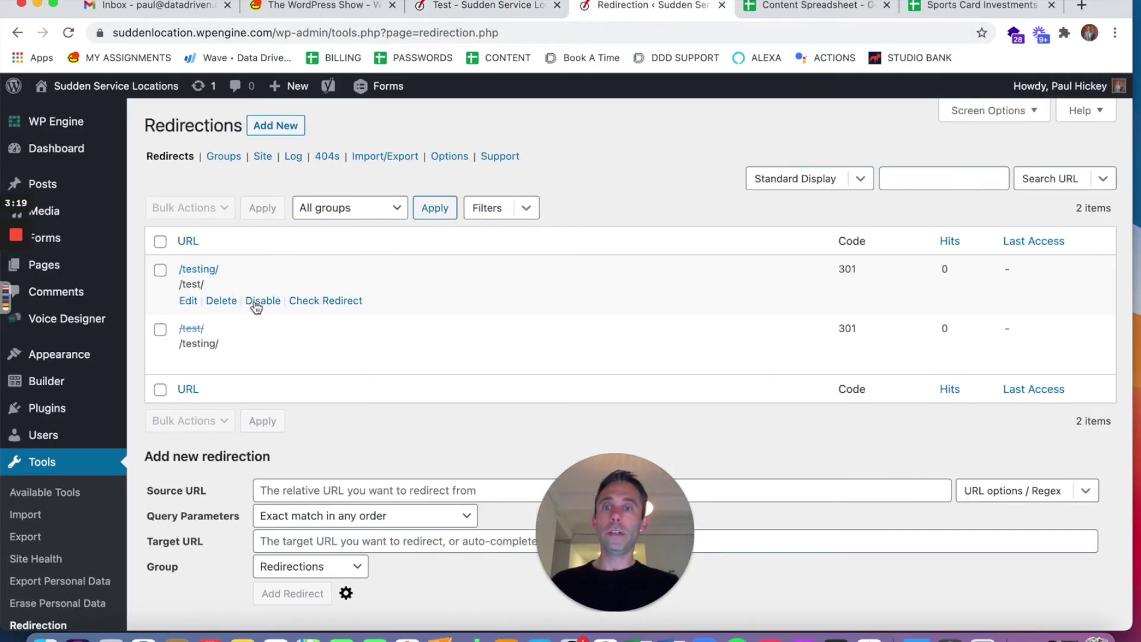
left_click(228, 306)
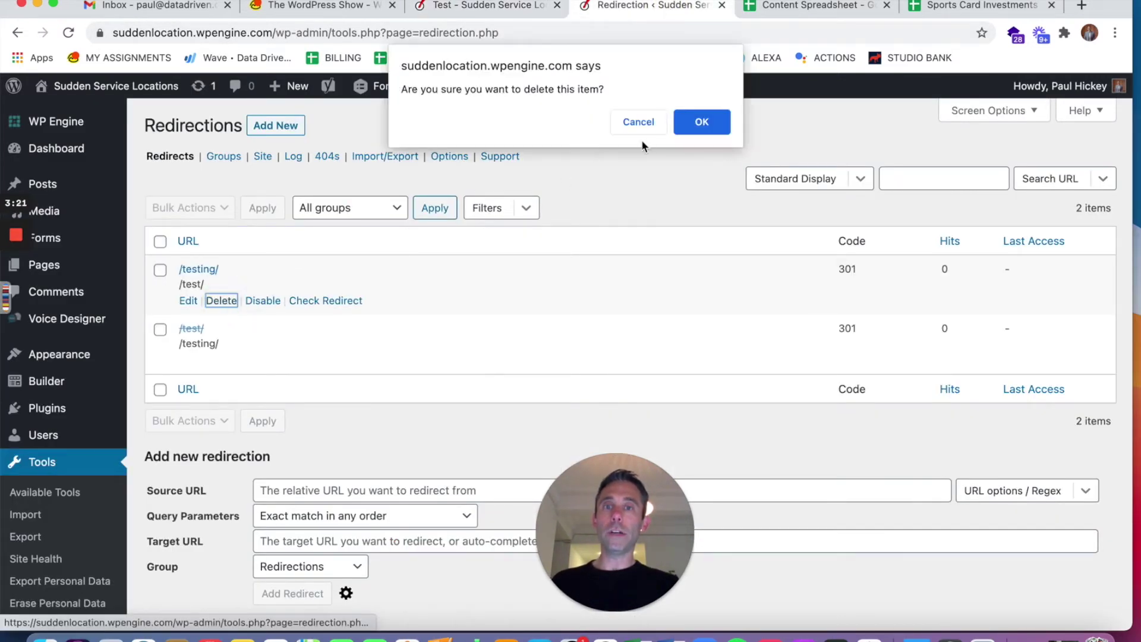
left_click(698, 123)
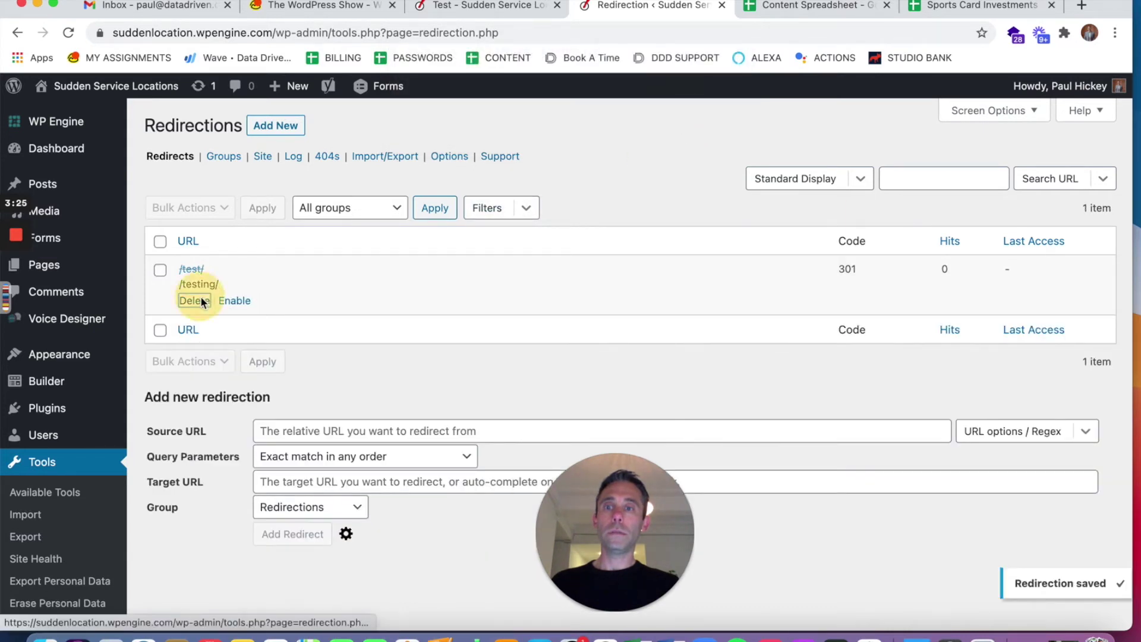
left_click(202, 301)
left_click(697, 123)
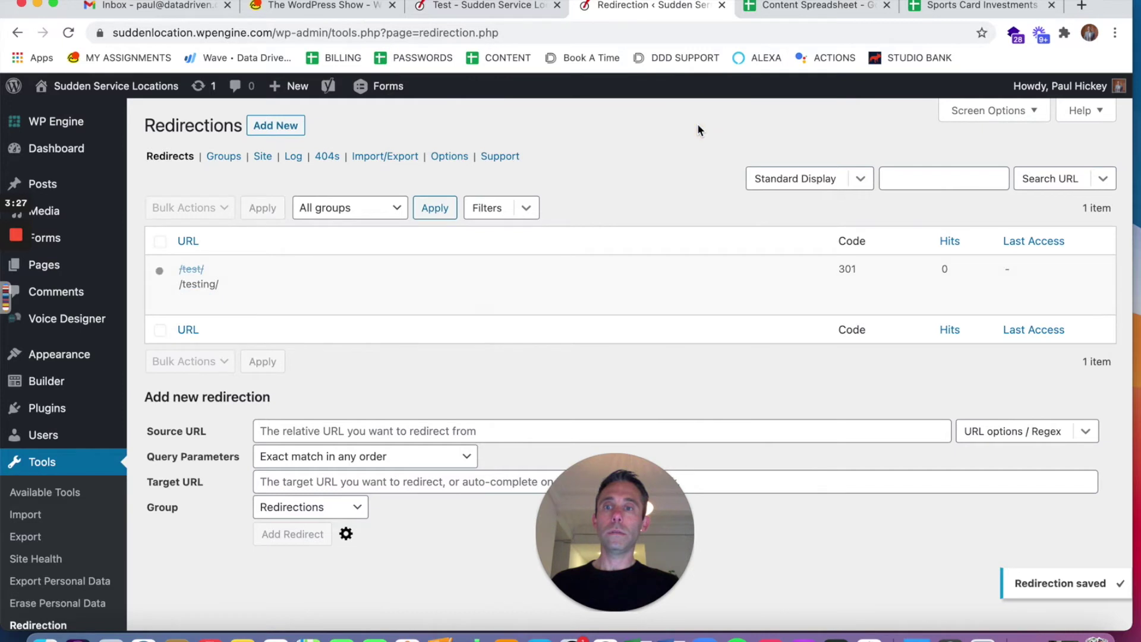
left_click(485, 6)
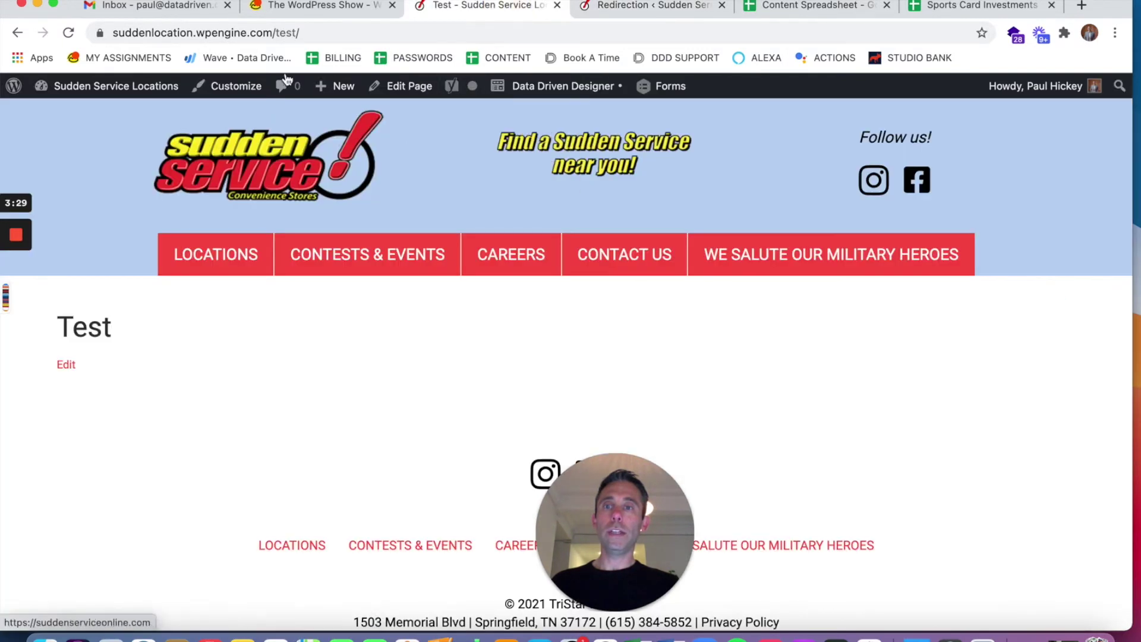
- Reload /test/, then change the address to /testing to load the new Testing page
left_click(328, 32)
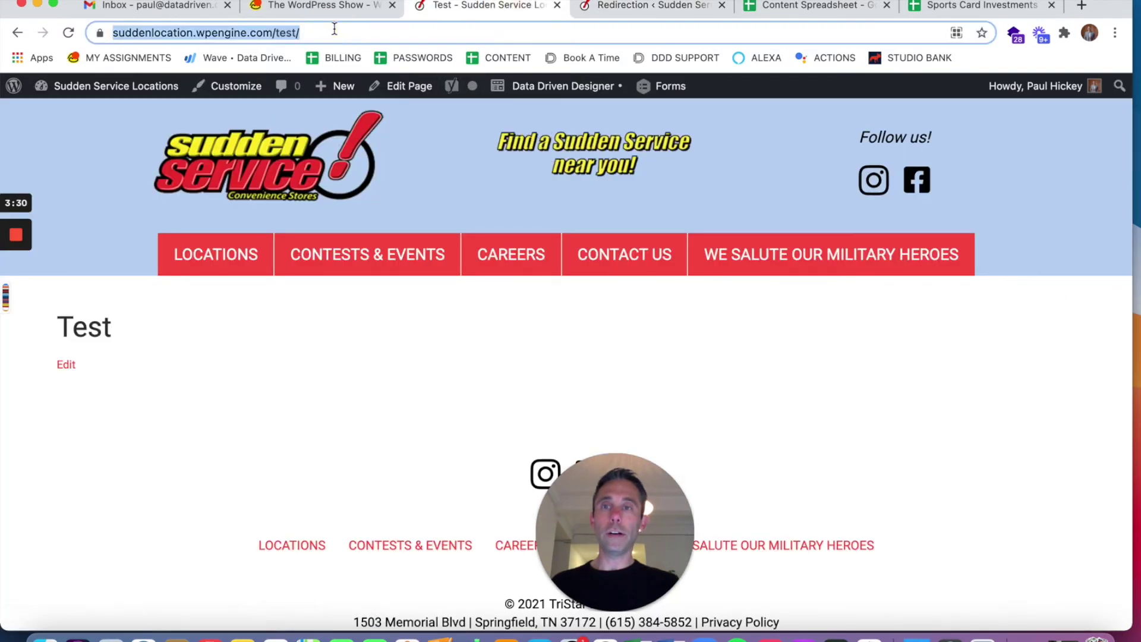
left_click(69, 35)
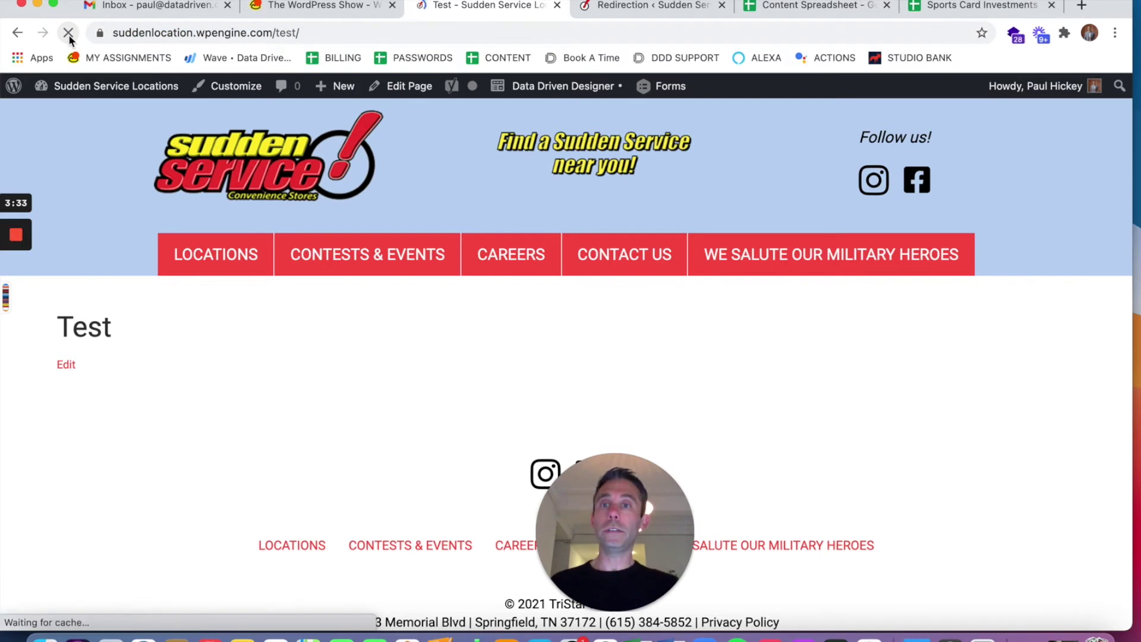
left_click(316, 32)
left_click(316, 32)
key("BackSpace")
type("ing")
key("Return")
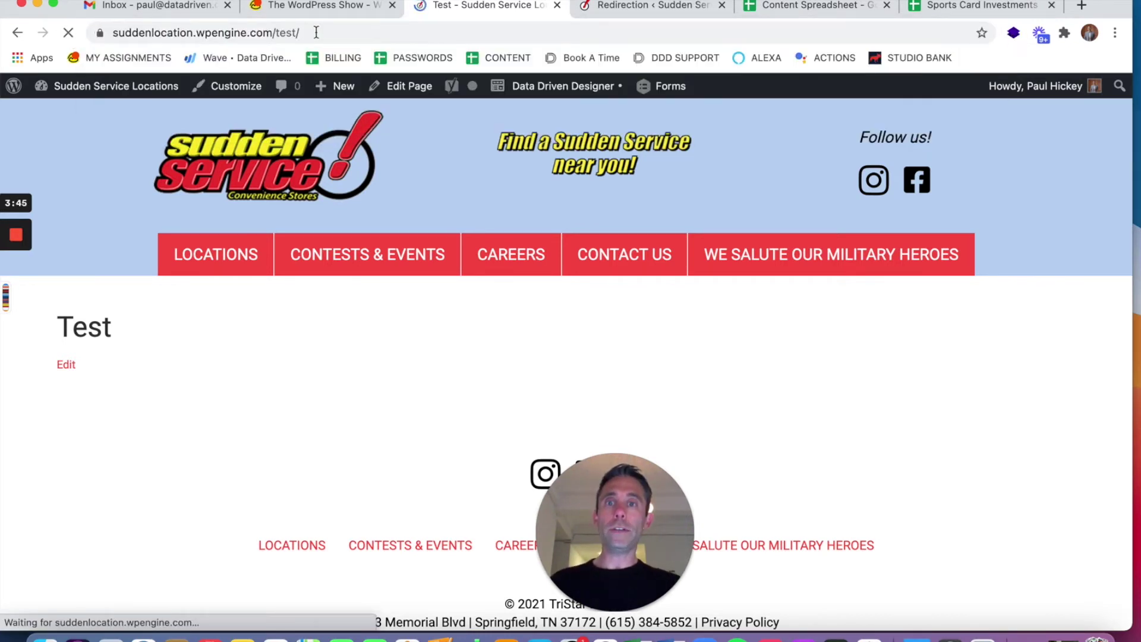
left_click(341, 33)
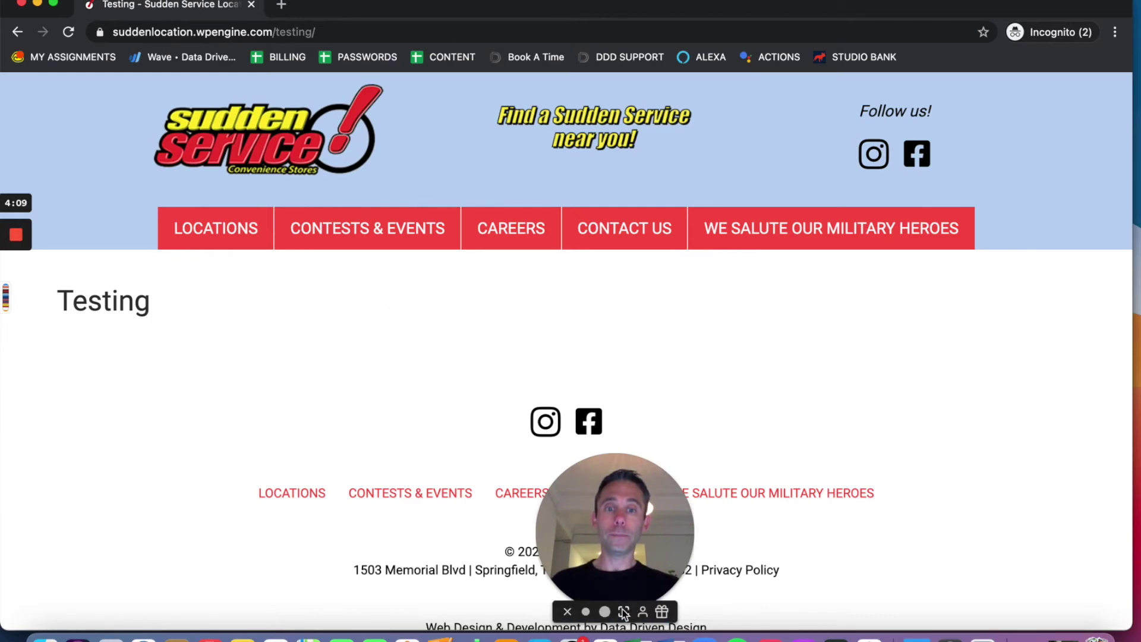
left_click(624, 613)
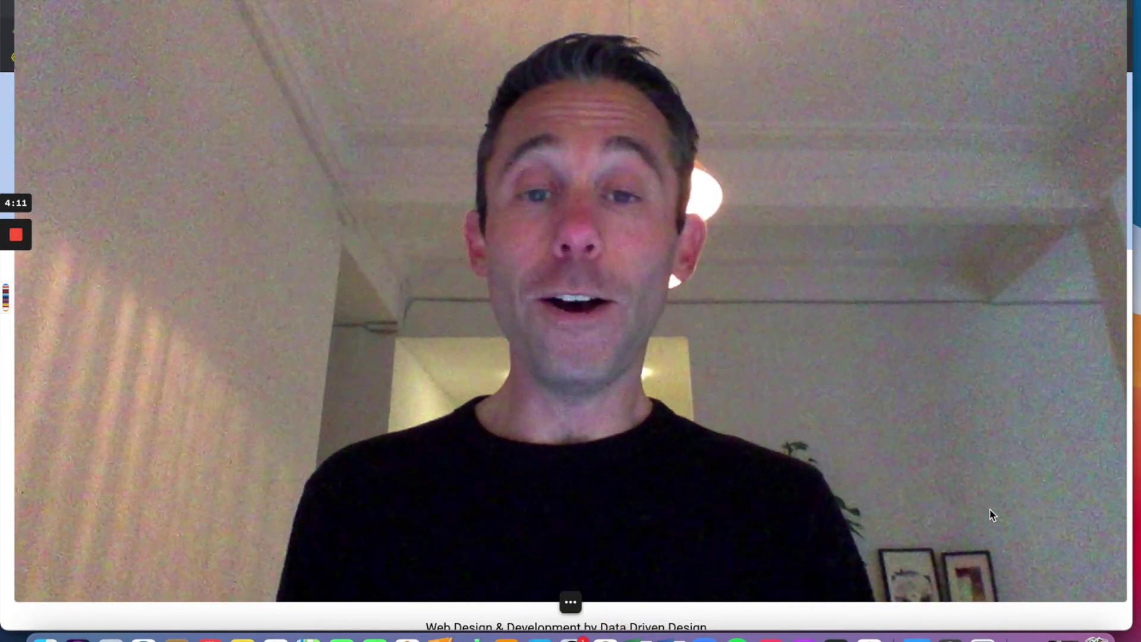